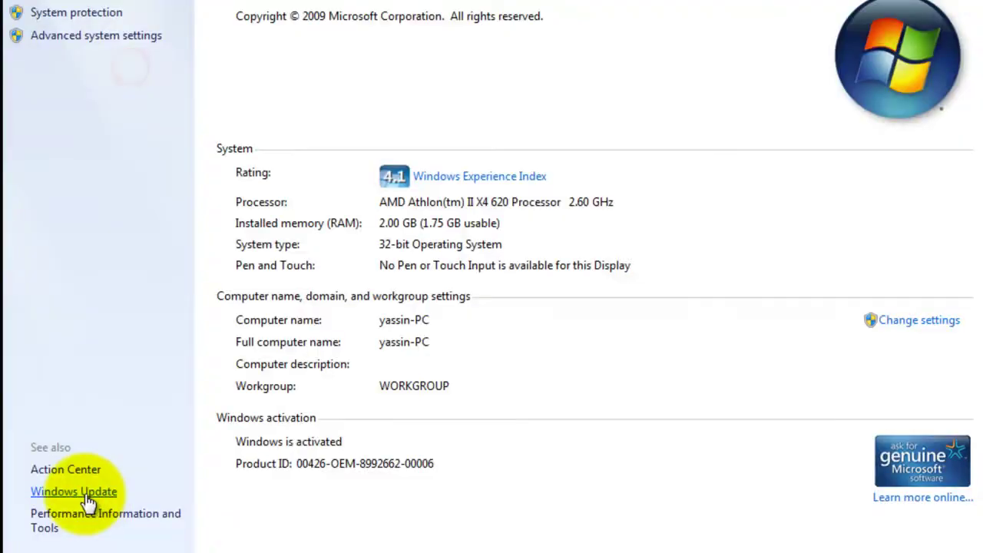
# Set Windows Update important updates to 'Check for updates but let me choose whether to download and install them'
pyautogui.click(86, 497)
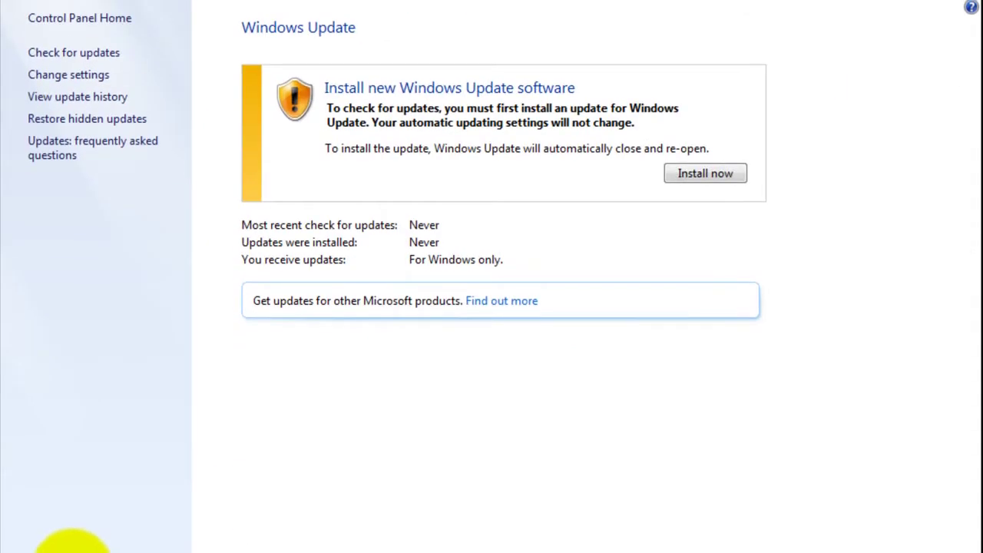
pyautogui.click(70, 76)
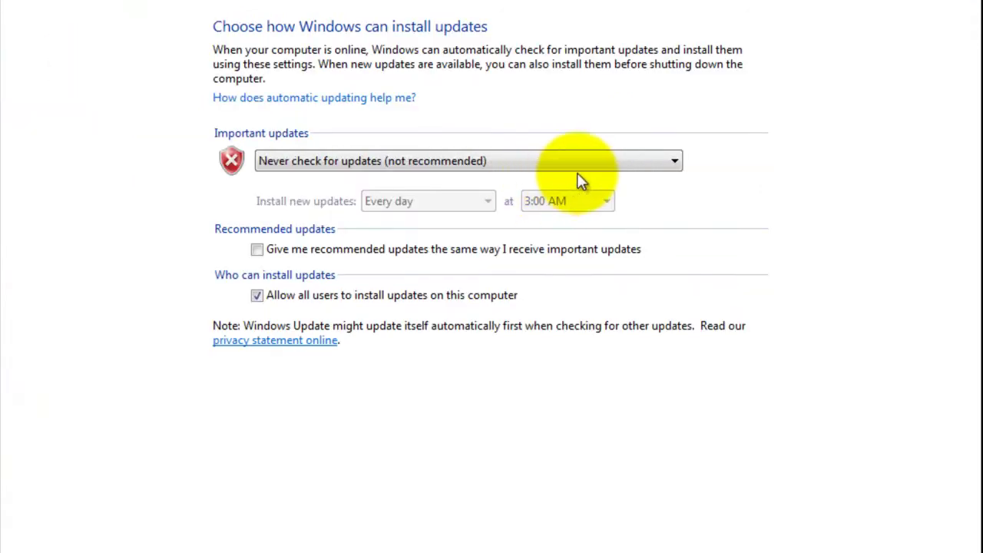
pyautogui.click(570, 161)
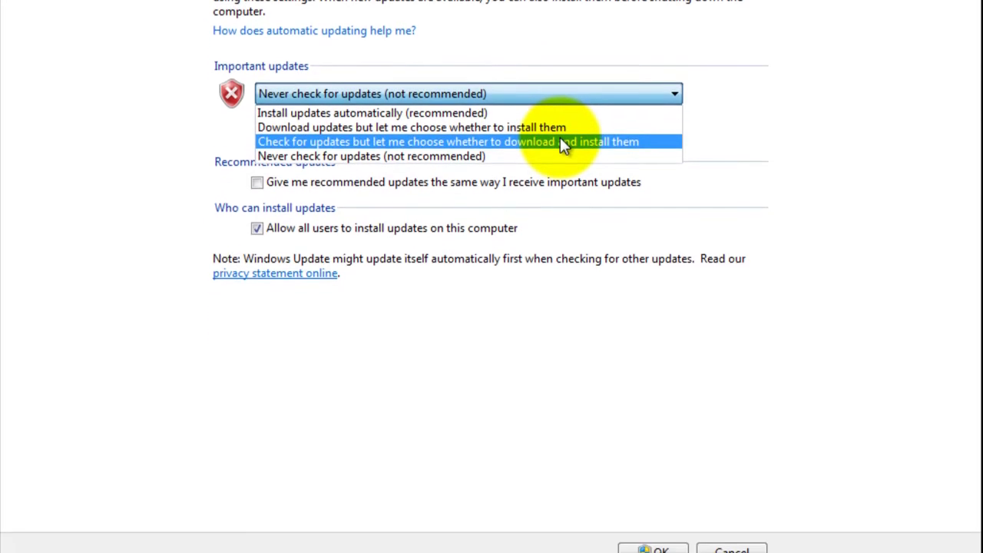
pyautogui.click(560, 208)
pyautogui.click(657, 549)
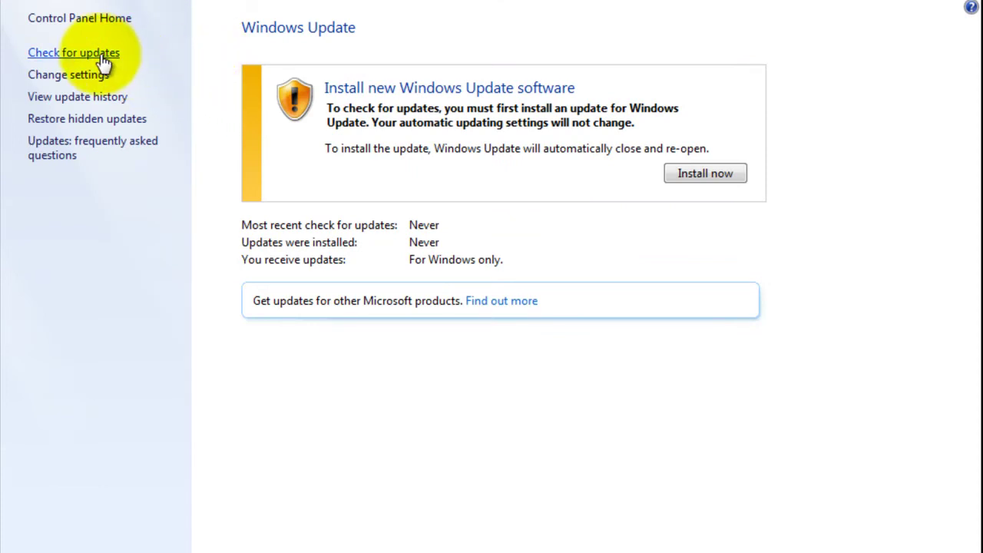
# Check for updates and install the required Windows Update software update to list available updates
pyautogui.click(94, 54)
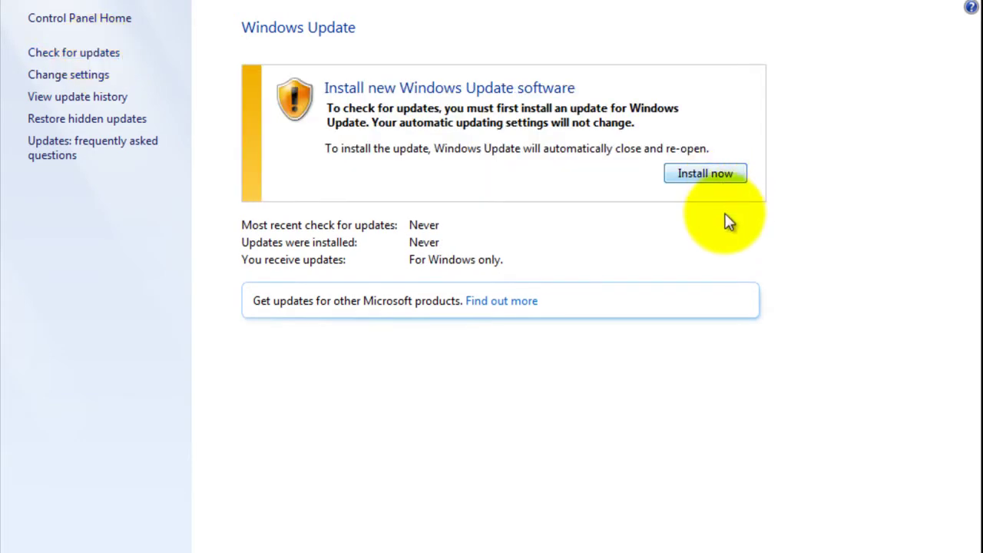
pyautogui.click(711, 172)
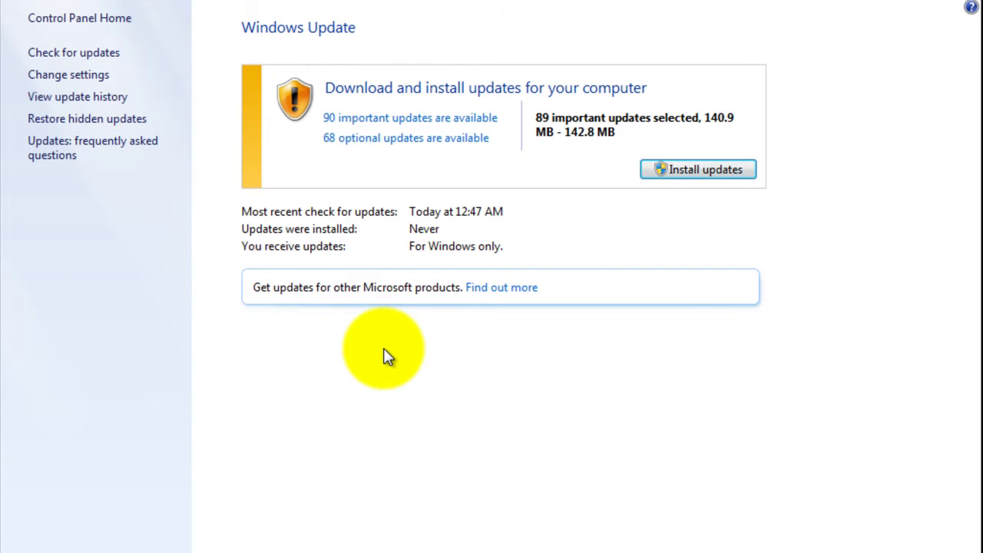
# Select the 39.7 MB Arabic Language Pack under Windows 7 Language Packs in the optional updates
pyautogui.click(394, 138)
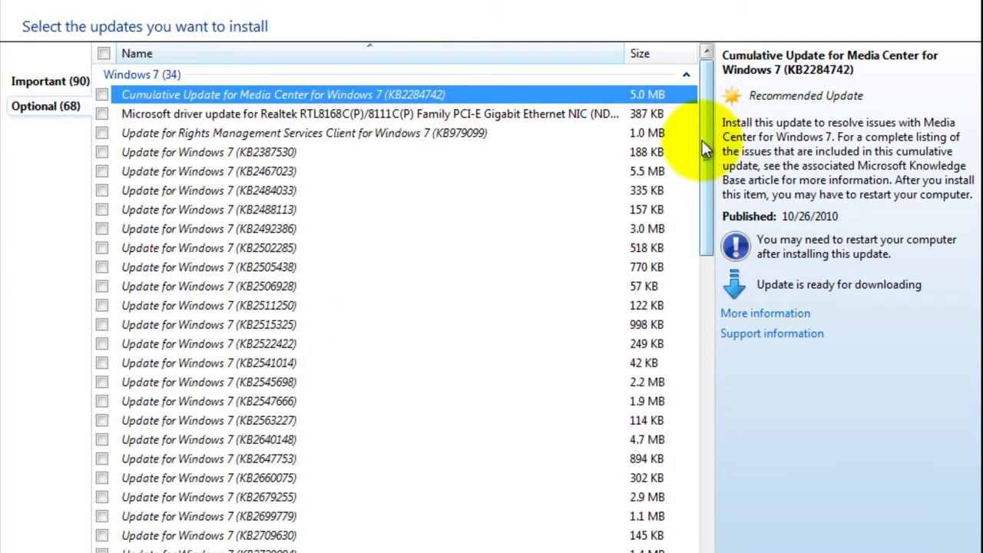
pyautogui.moveTo(704, 150); pyautogui.dragTo(704, 330)
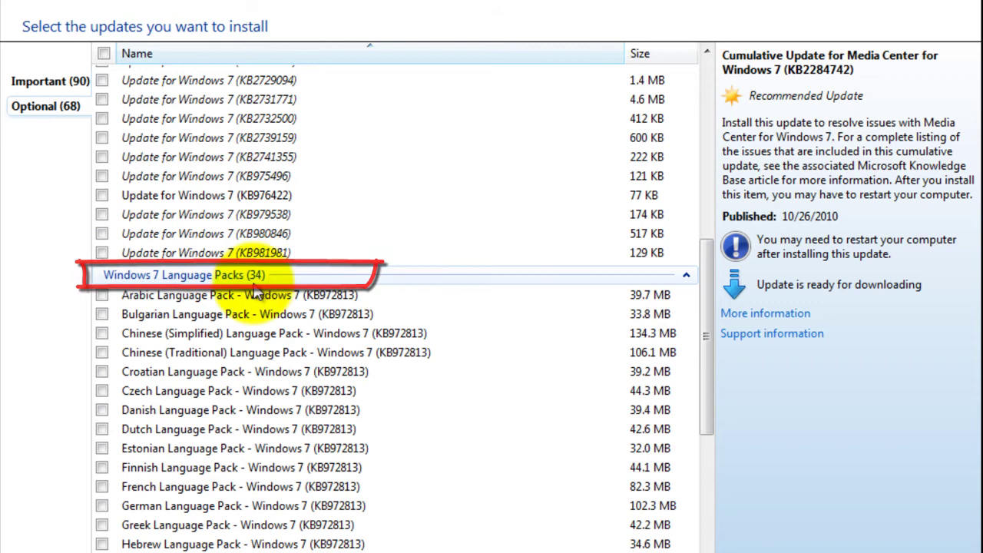
pyautogui.scroll(-2, 698, 313)
pyautogui.click(101, 214)
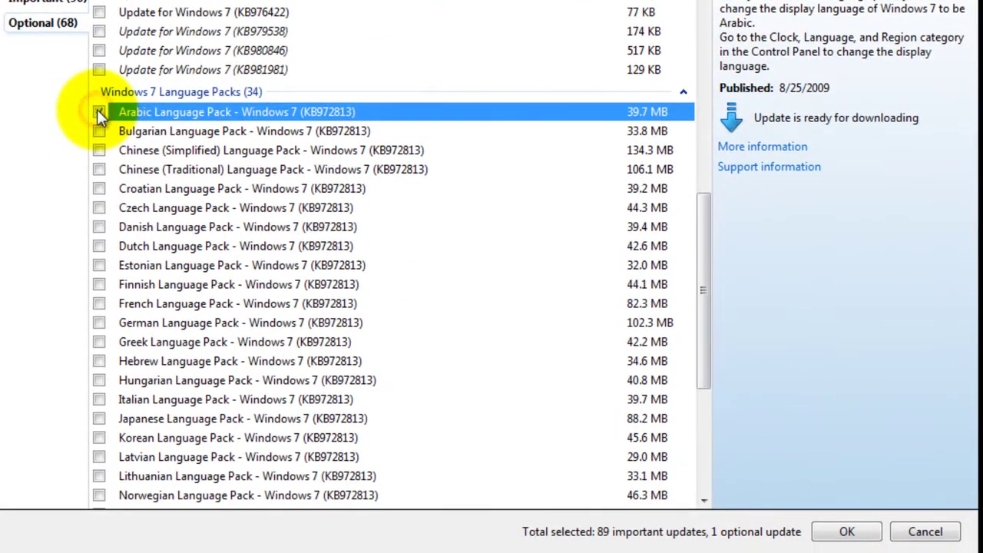
pyautogui.click(849, 532)
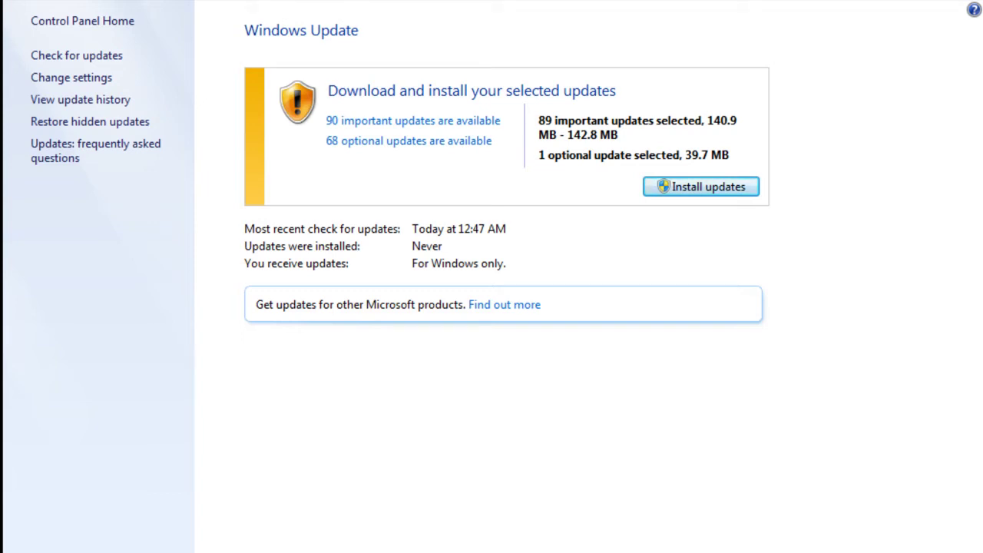
# Untick all important updates with the select-all checkbox, leaving only the Arabic language pack
pyautogui.click(392, 120)
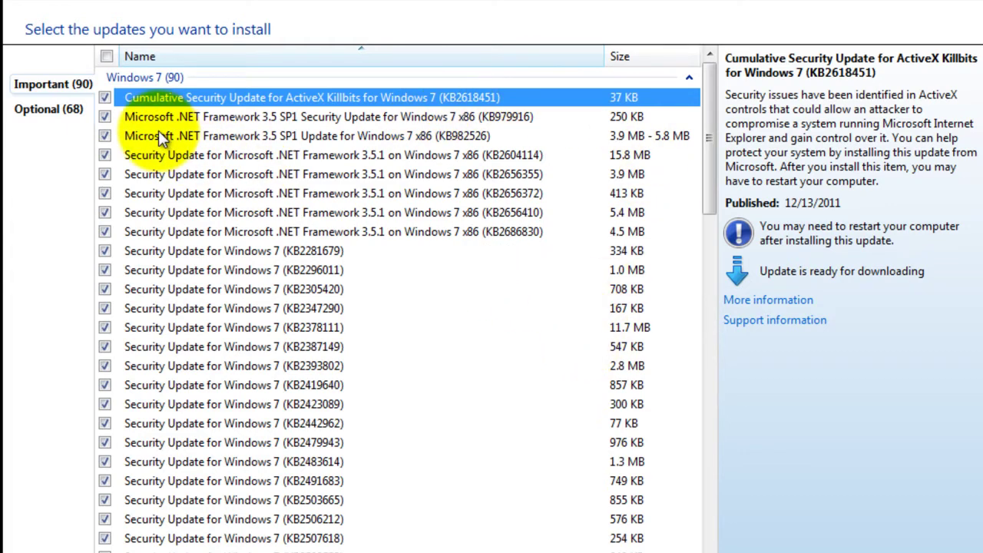
pyautogui.scroll(-20, 363, 356)
pyautogui.scroll(14, 351, 355)
pyautogui.scroll(6, 351, 355)
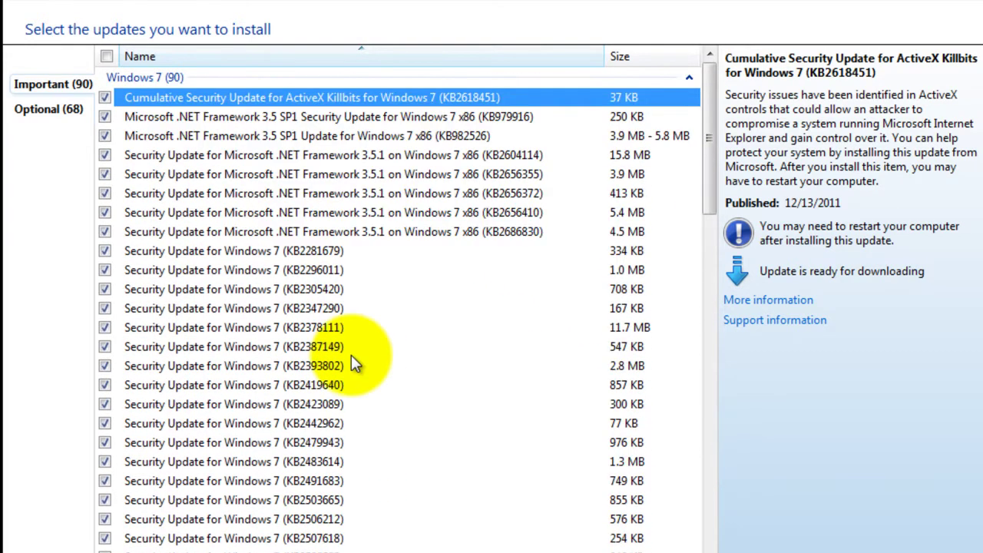
pyautogui.click(107, 57)
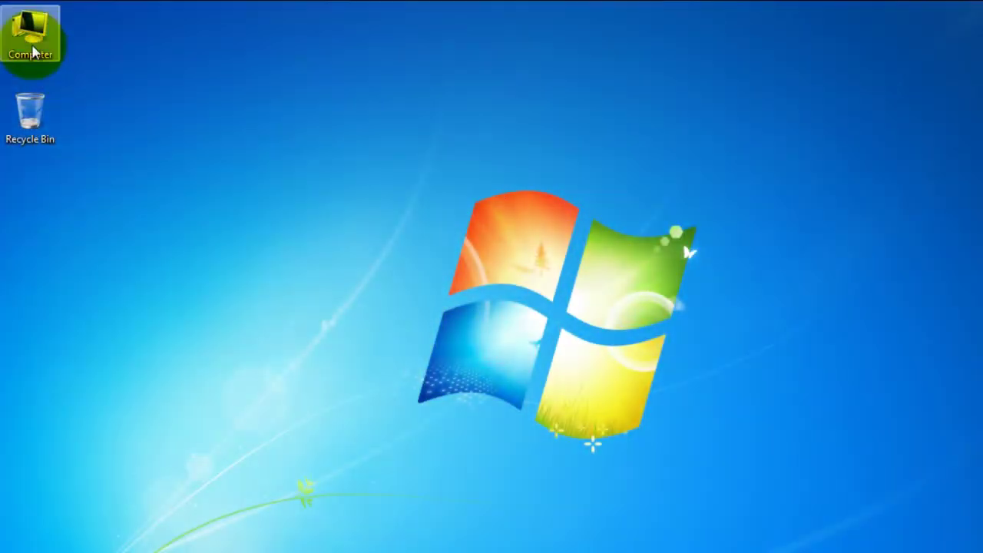
# Navigate from Computer through All Control Panel Items to Region and Language's Keyboards and Languages settings
pyautogui.doubleClick(31, 34)
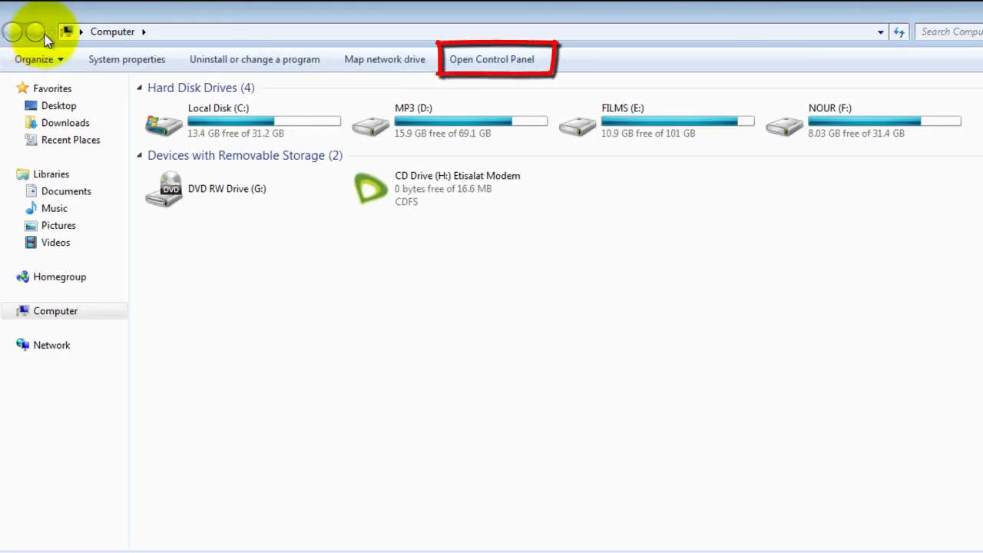
pyautogui.click(493, 65)
pyautogui.click(158, 32)
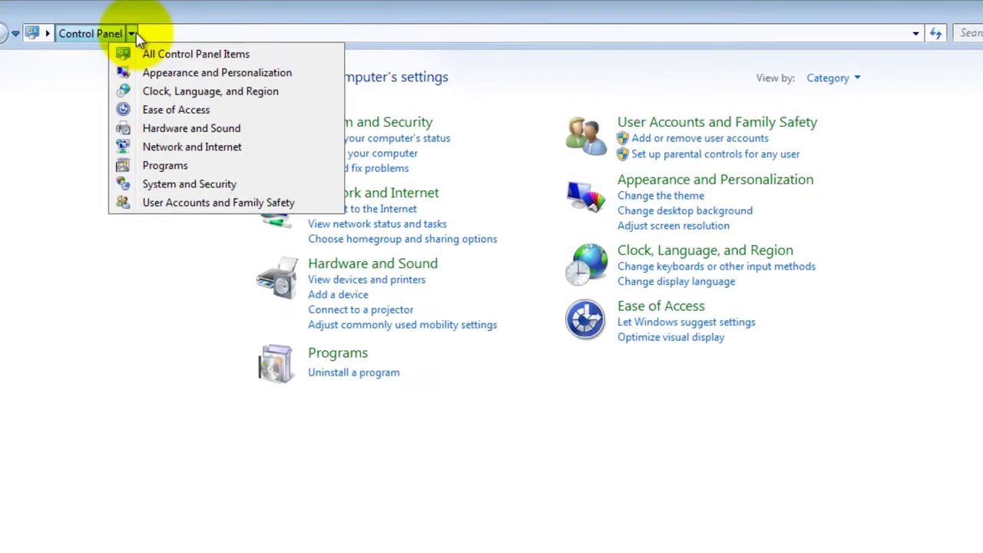
pyautogui.click(223, 51)
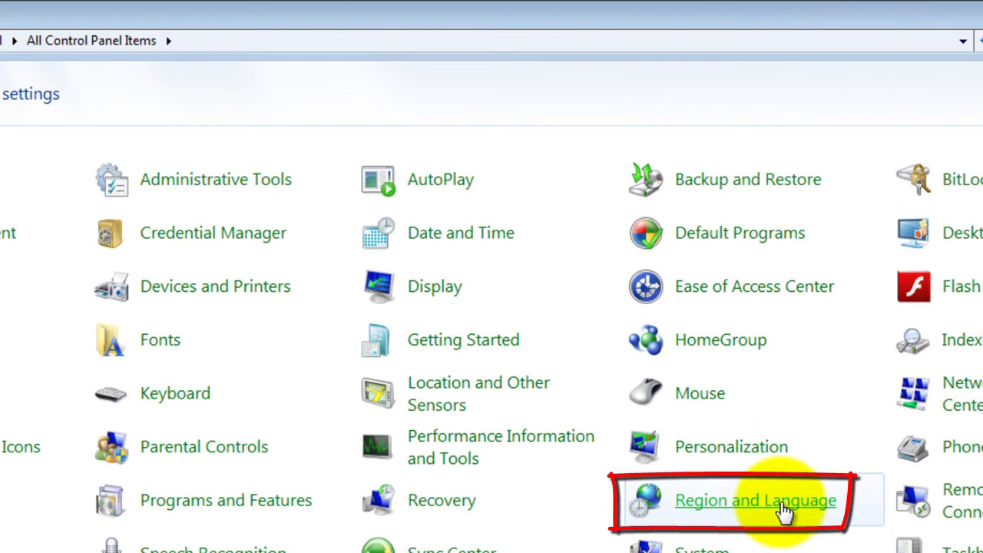
pyautogui.click(781, 507)
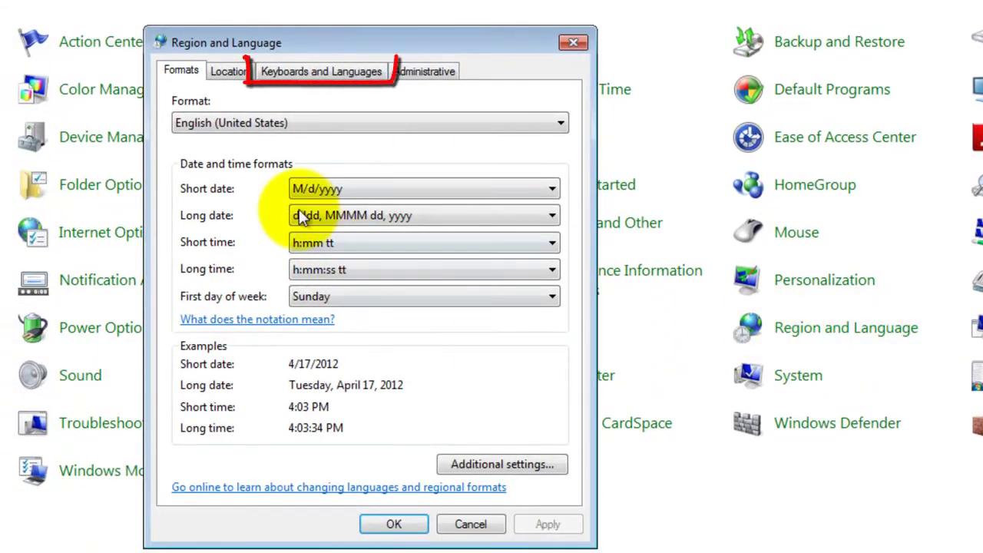
pyautogui.click(343, 83)
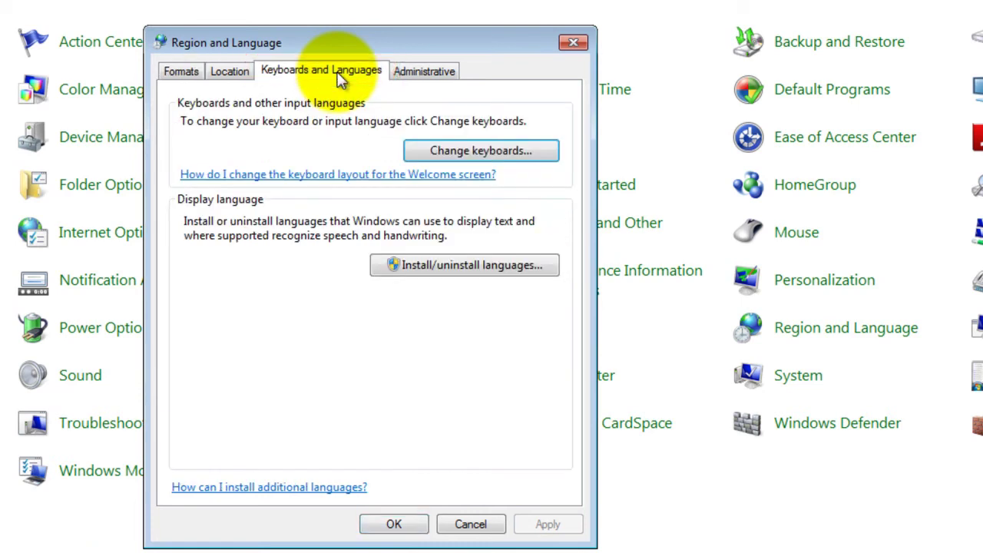
# Tick the Arabic (101) keyboard under Arabic (Egypt) in the Add Input Language list
pyautogui.click(523, 152)
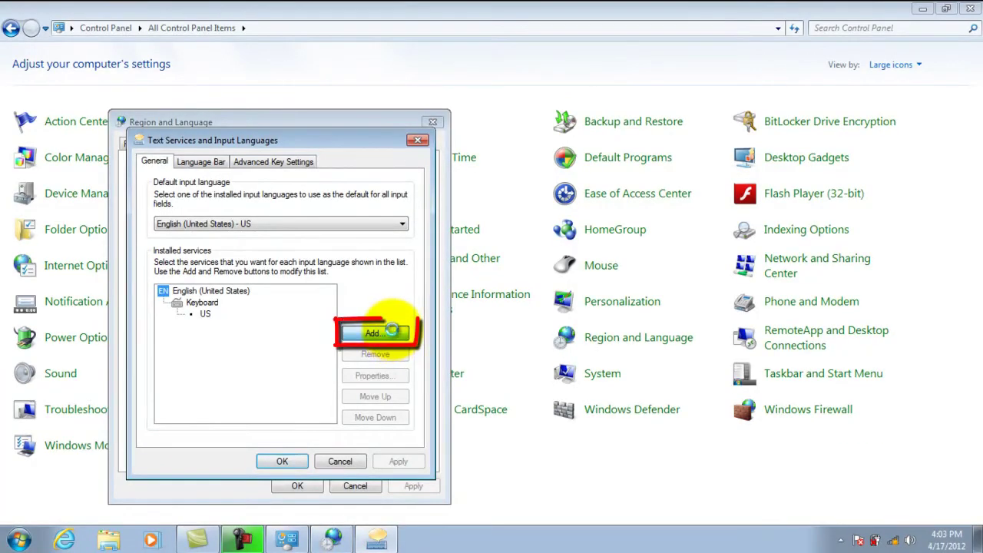
pyautogui.click(391, 330)
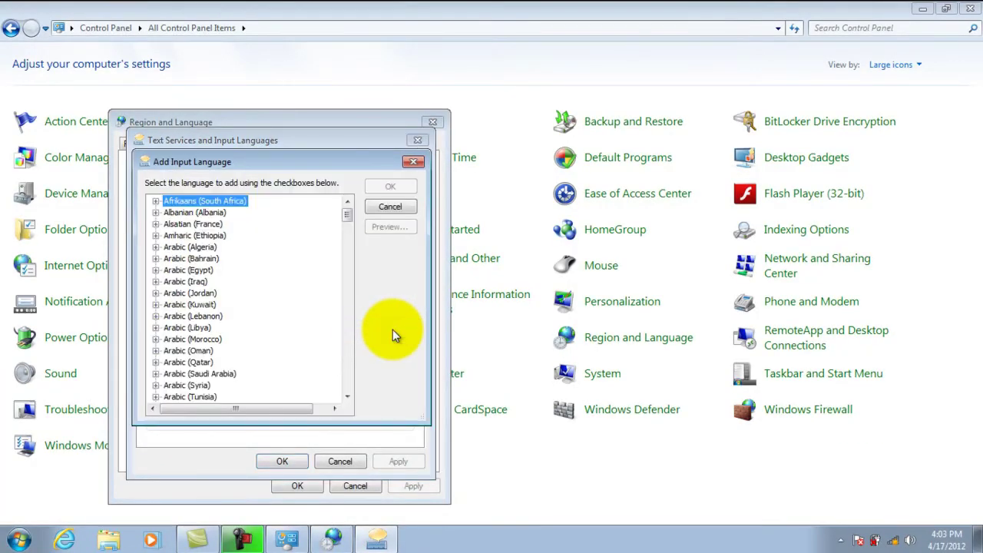
pyautogui.moveTo(347, 215); pyautogui.dragTo(345, 216)
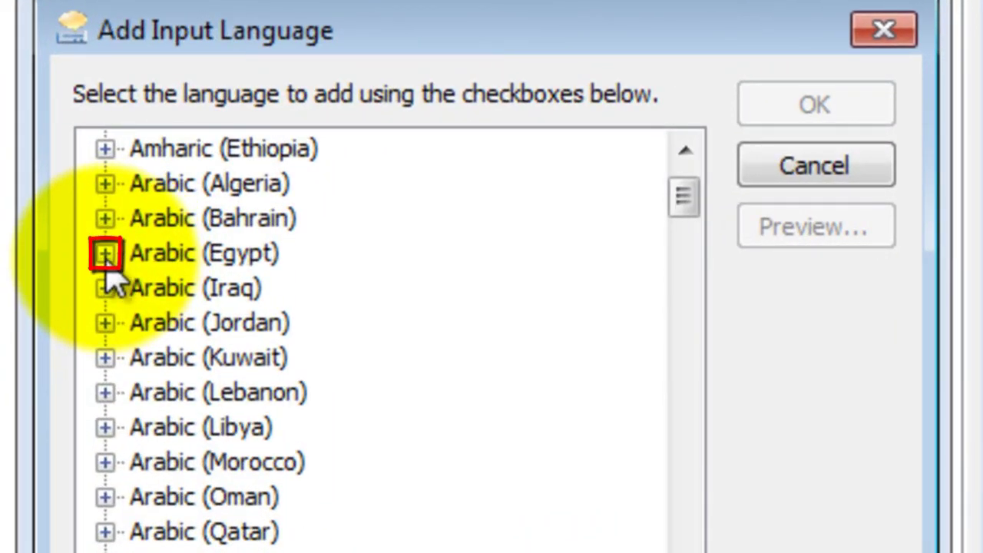
pyautogui.click(106, 256)
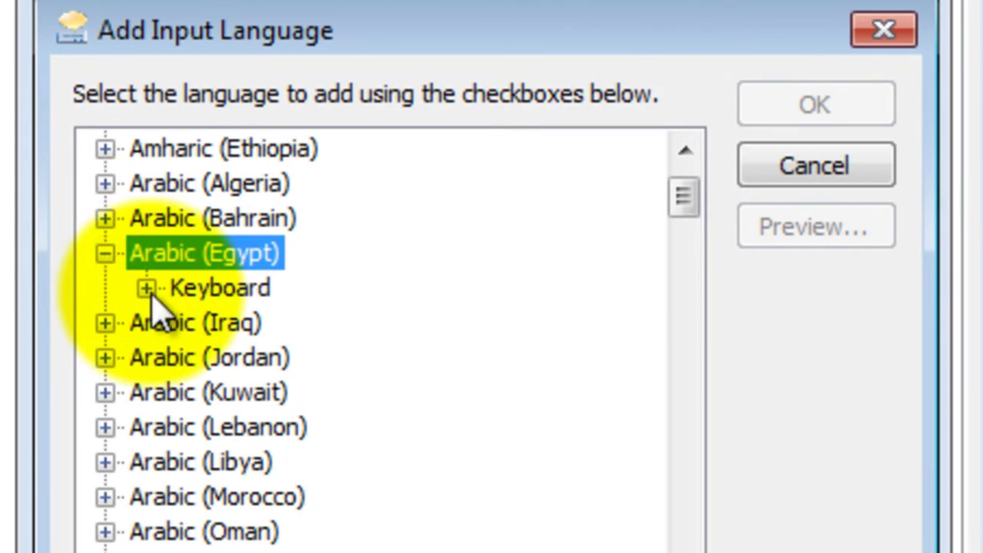
pyautogui.click(147, 290)
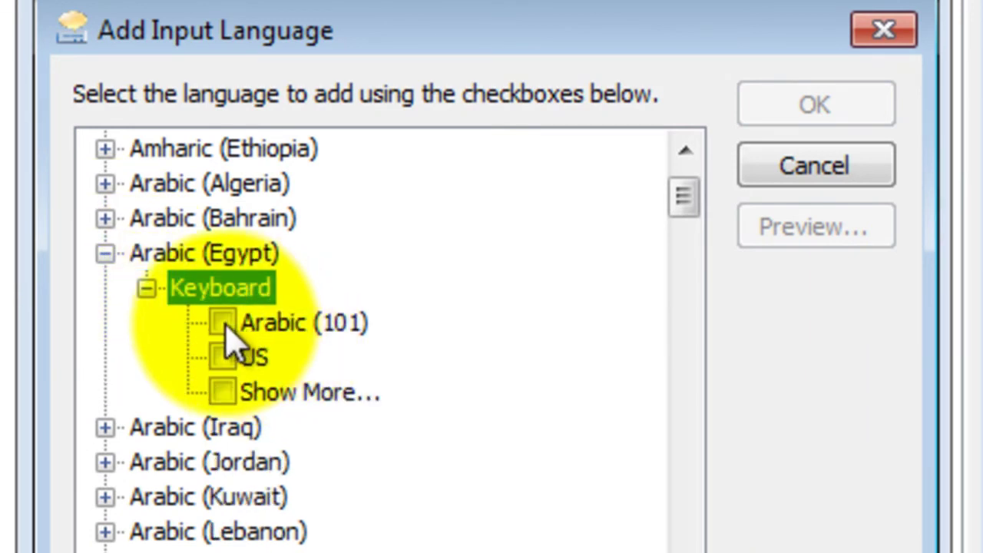
pyautogui.click(222, 323)
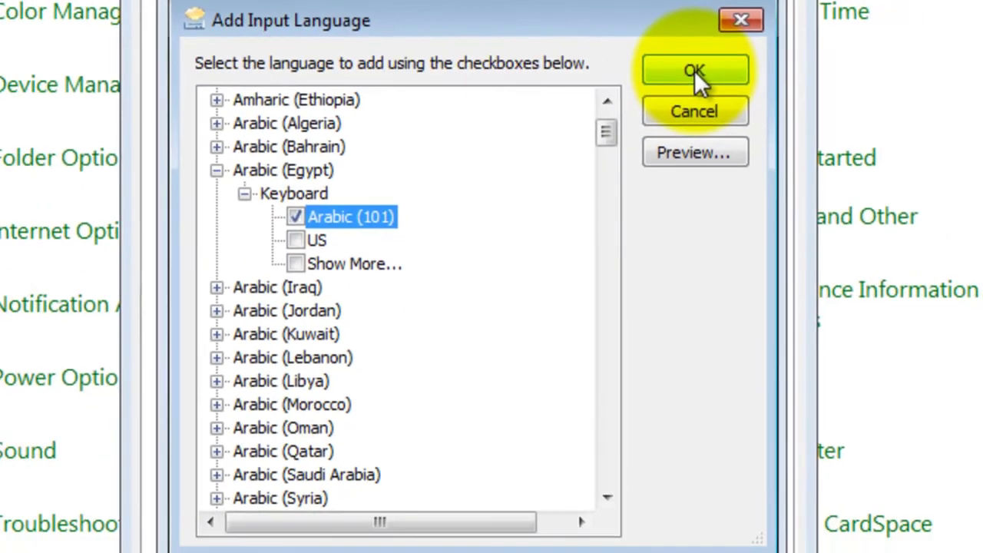
# Apply the Arabic (Egypt) keyboard, close Region and Language, and verify it in the language bar
pyautogui.click(695, 70)
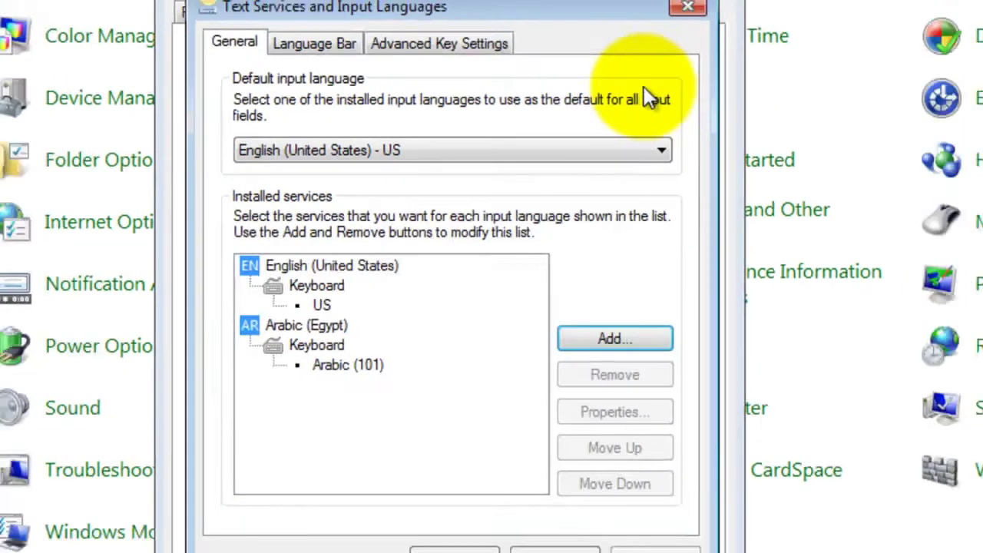
pyautogui.click(643, 528)
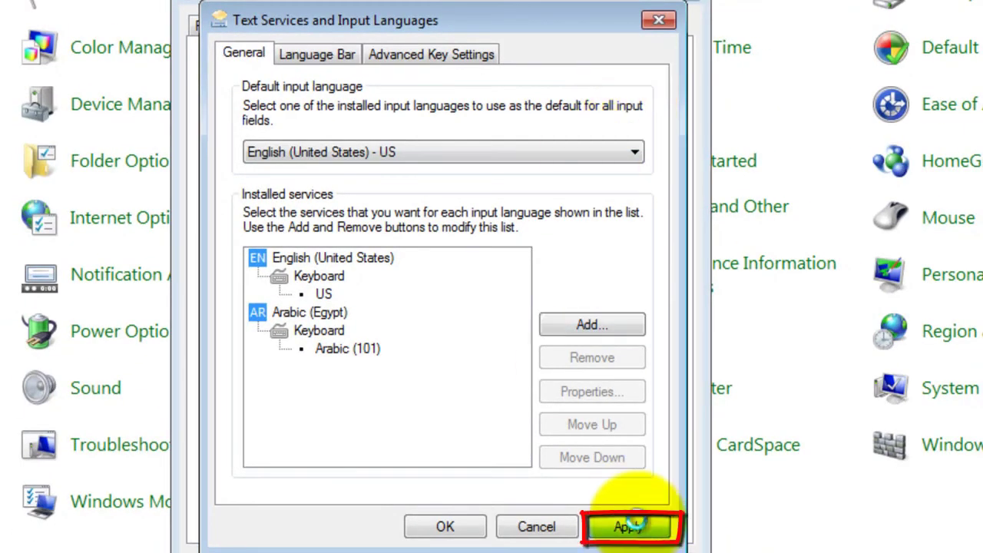
pyautogui.click(441, 527)
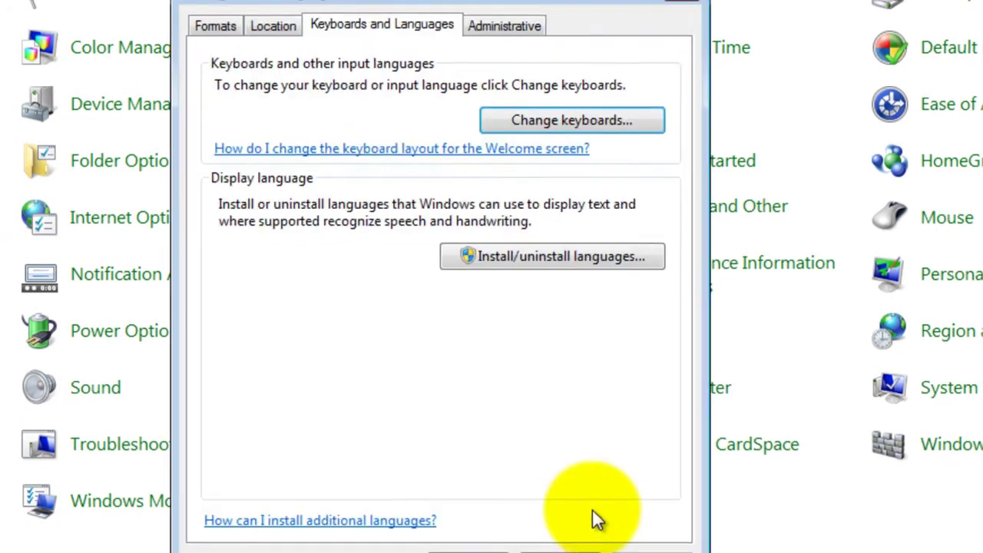
pyautogui.click(438, 529)
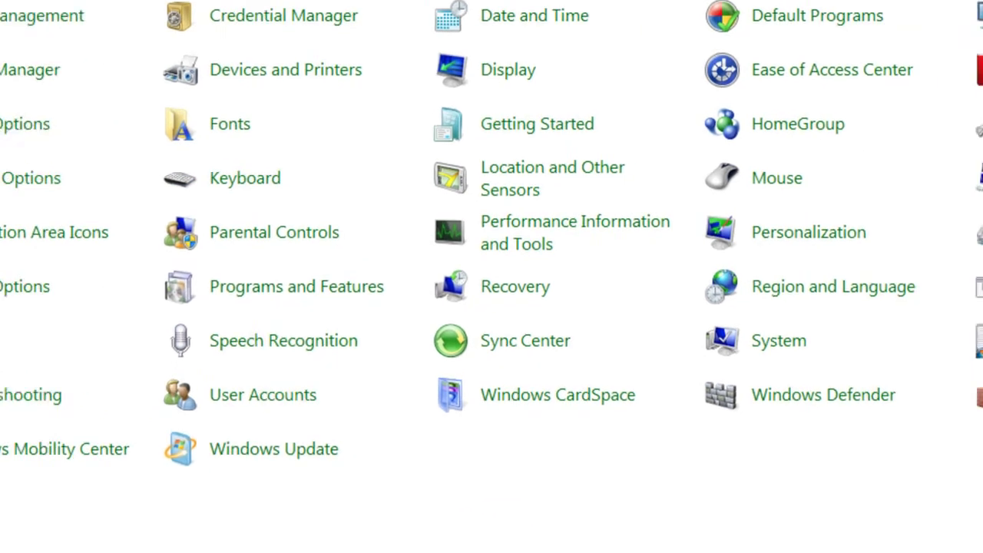
pyautogui.click(749, 531)
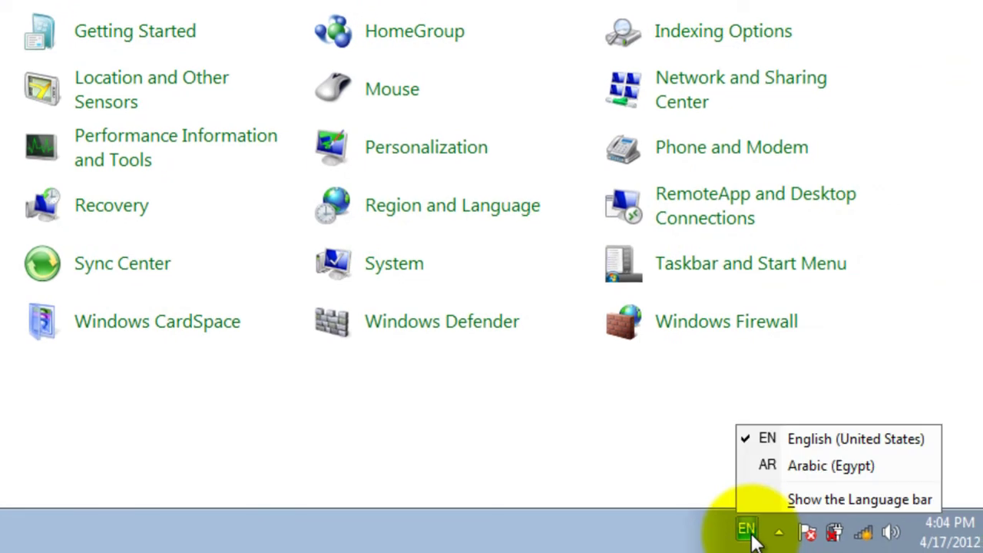